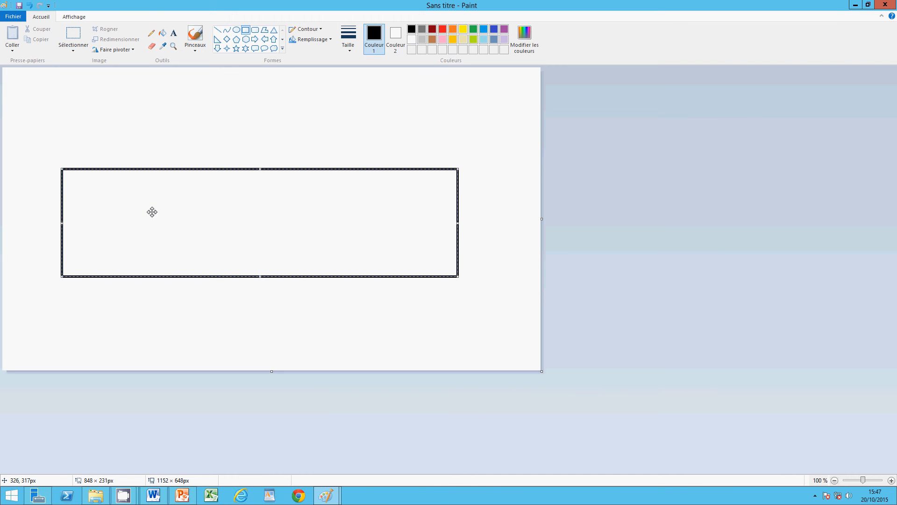
Step: Add the text "serveur physique :windows server 2012 standard-->role hyperv" inside the large rectangle
left_click(174, 33)
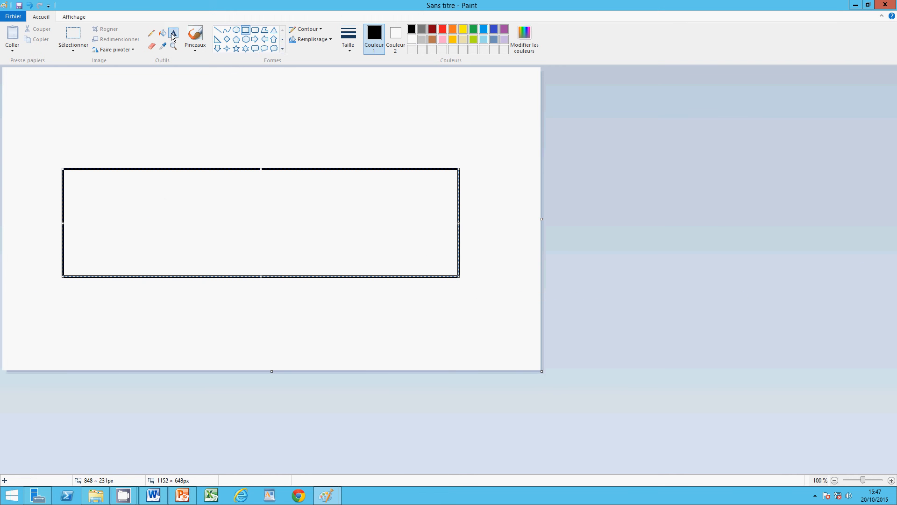
left_click(127, 193)
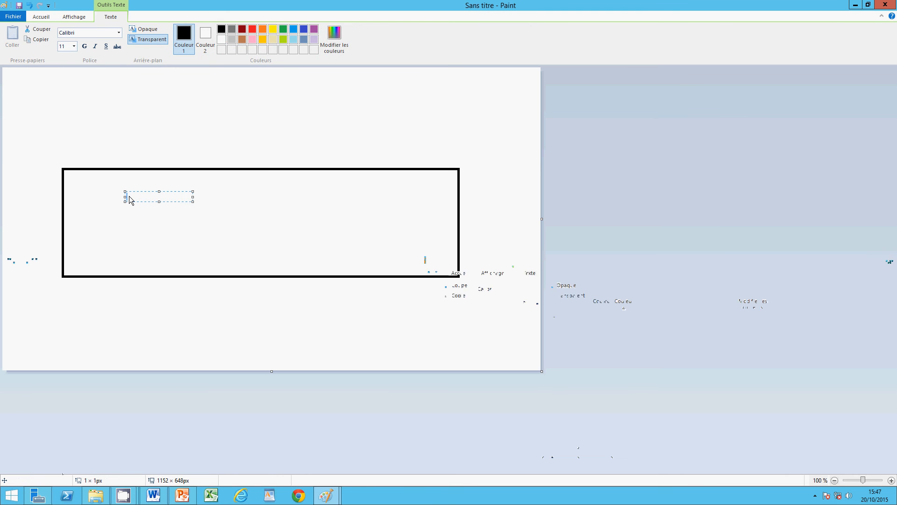
type("serveur")
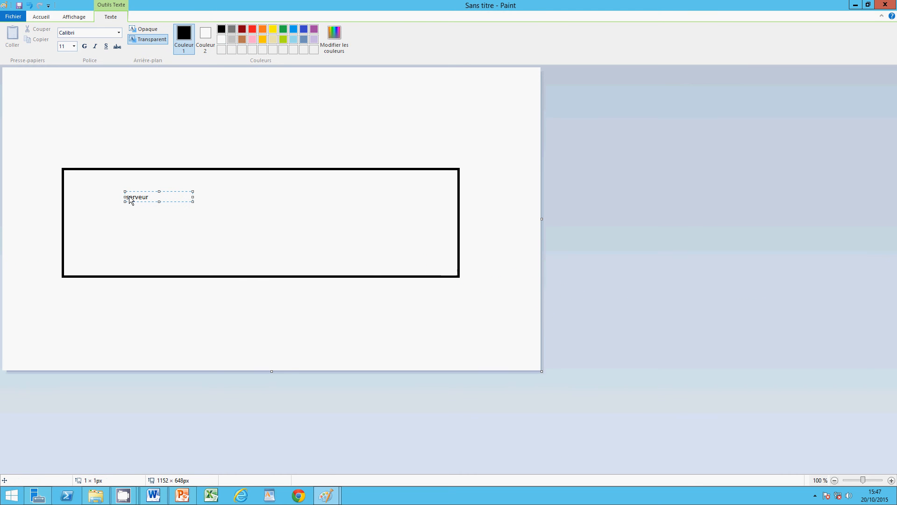
type(" physique :wi")
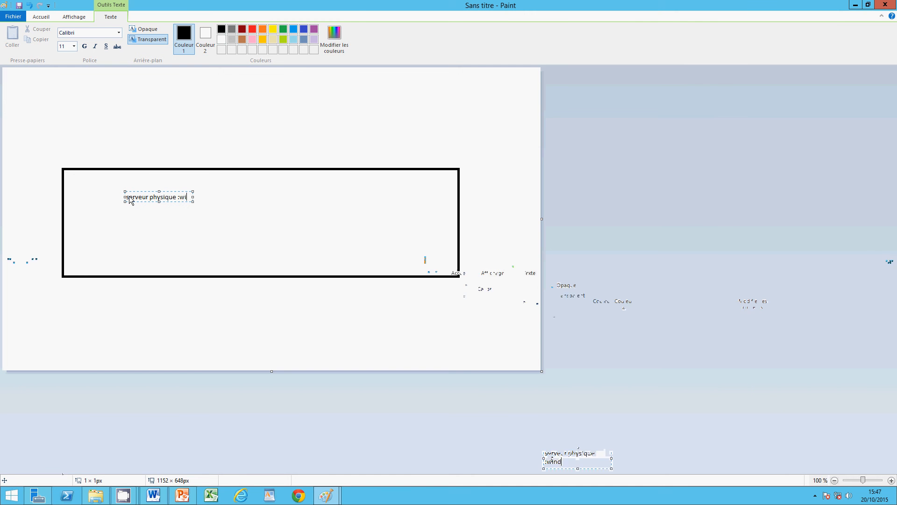
type("ndows ser")
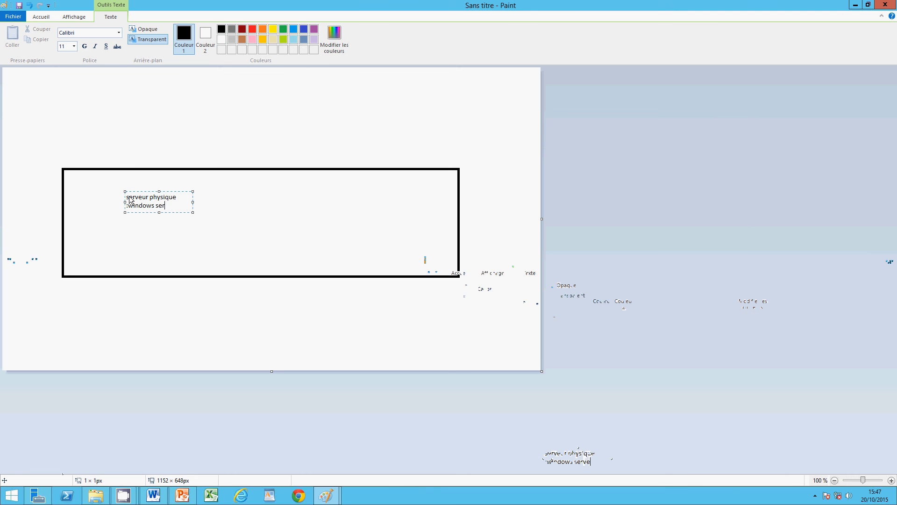
type("ver 2012")
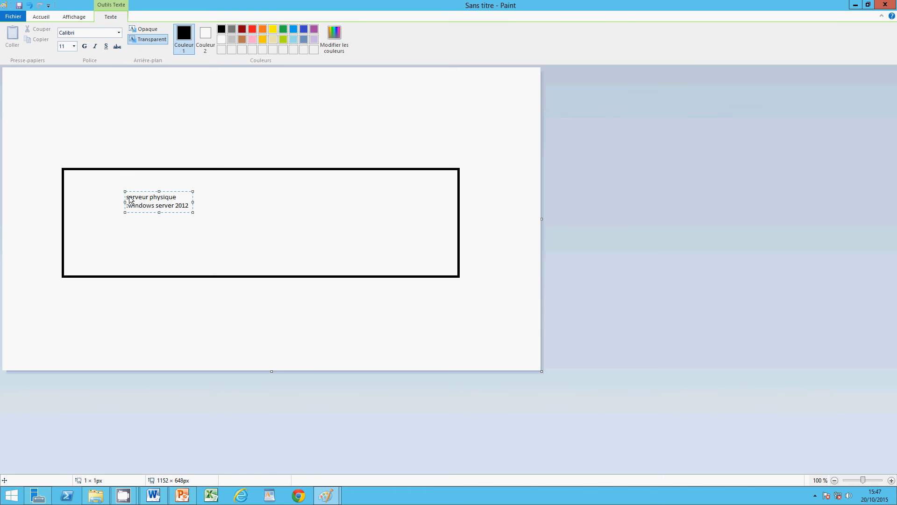
key("Return")
type("standard")
type("-->role hy")
type("perv")
Step: Draw a wide rectangle of about 873 × 75 px directly above the physical server box
left_click(40, 17)
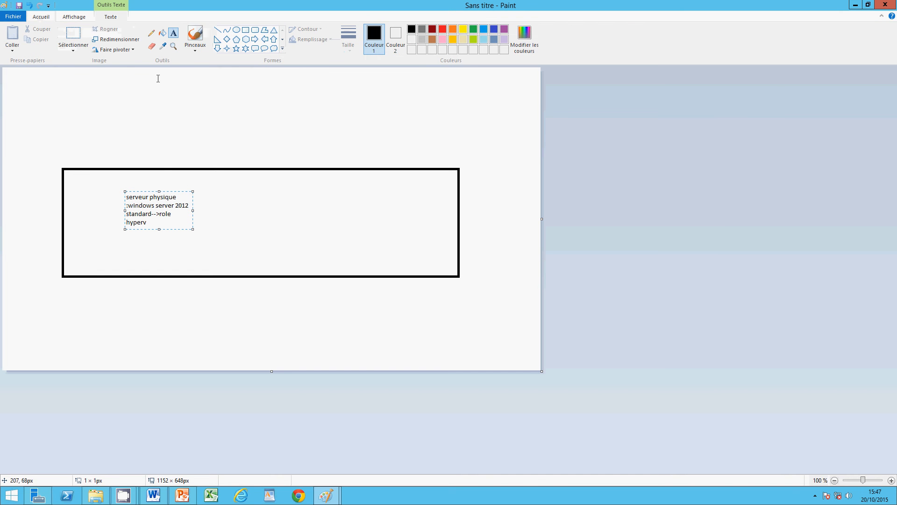
left_click(174, 34)
left_click(247, 30)
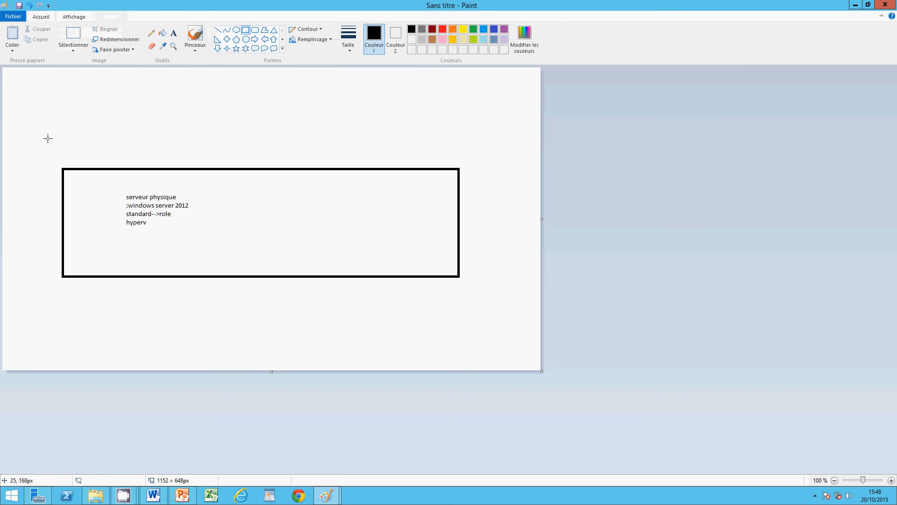
left_click_drag(59, 131, 467, 166)
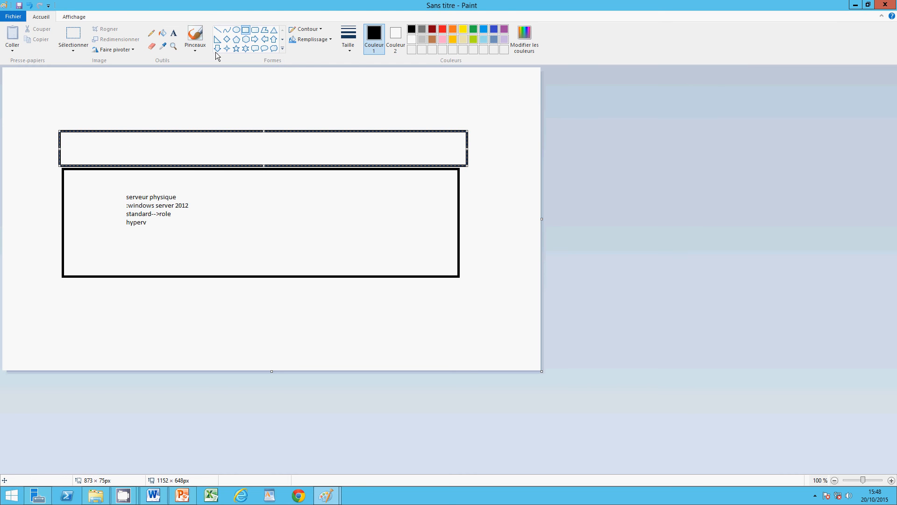
Step: Label the wide upper rectangle with the text "hyperviseur"
left_click(174, 32)
left_click(191, 147)
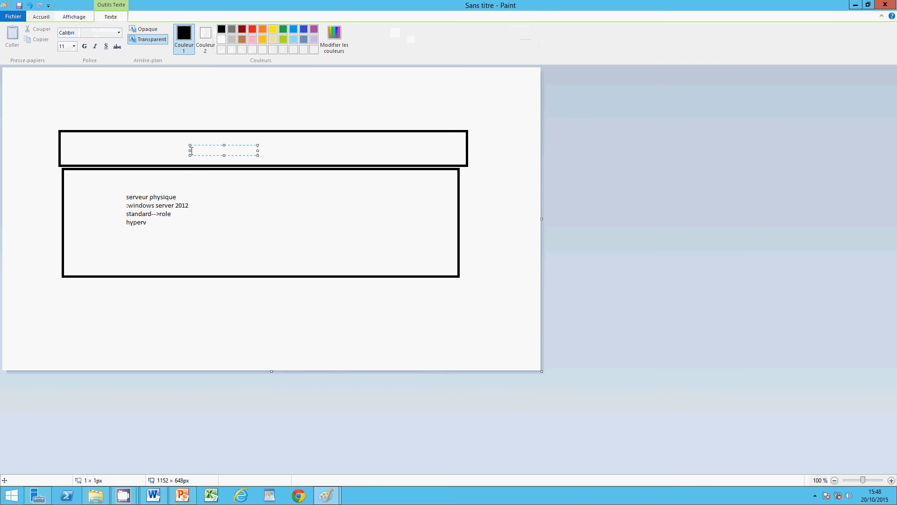
type("hyperviseur")
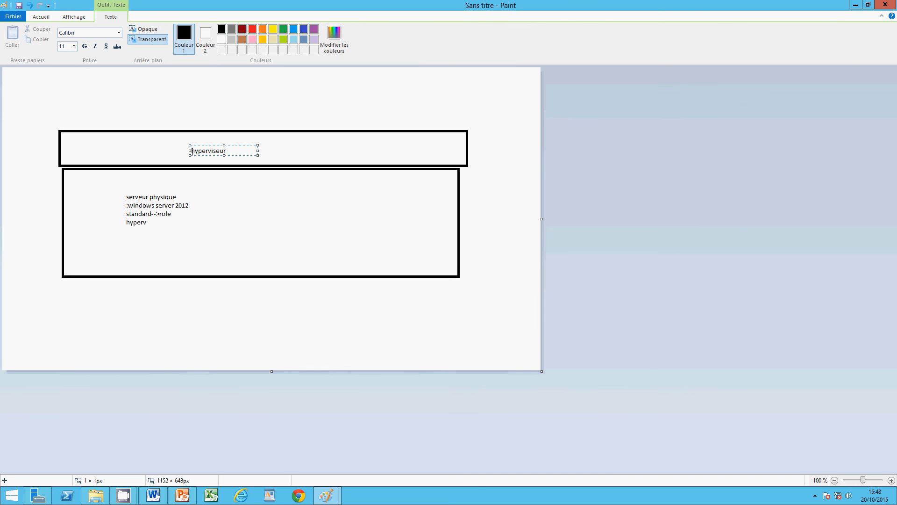
left_click(282, 180)
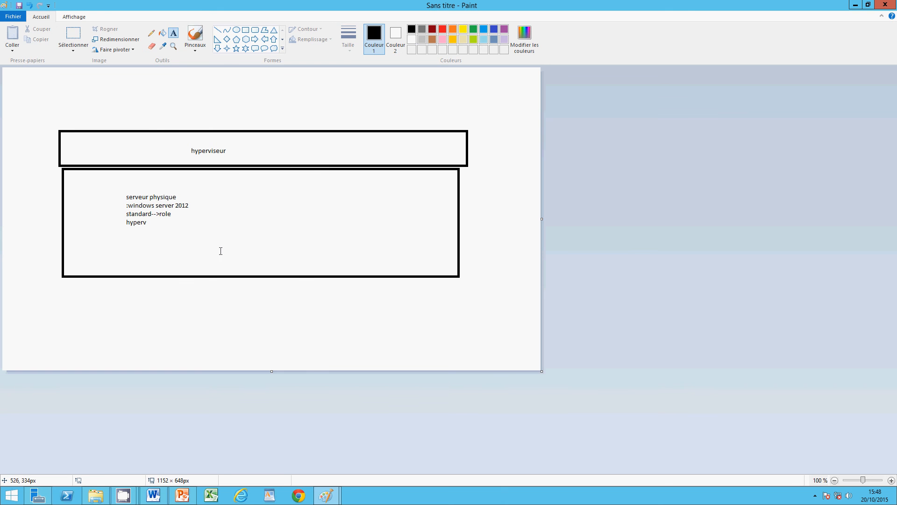
Step: Add the text "hdd;processeur;memoires" in the lower part of the physical server box
left_click_drag(155, 245, 338, 265)
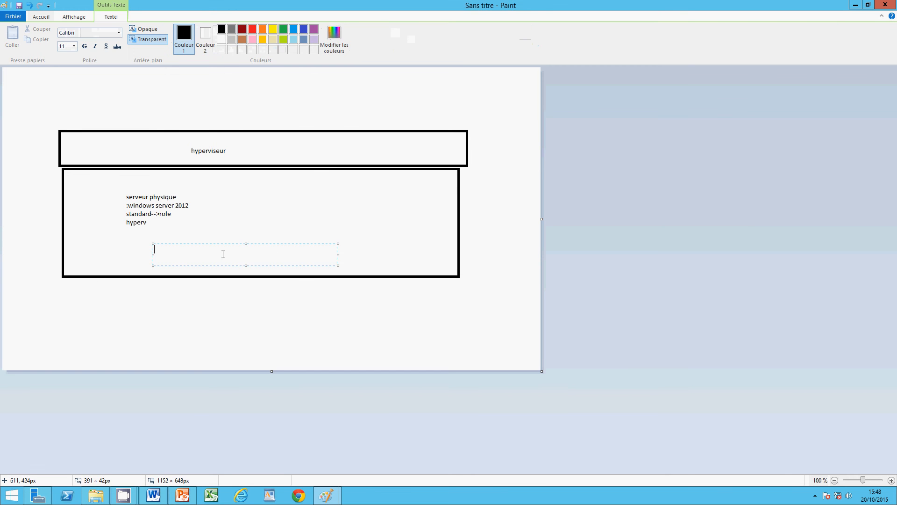
type("hdd")
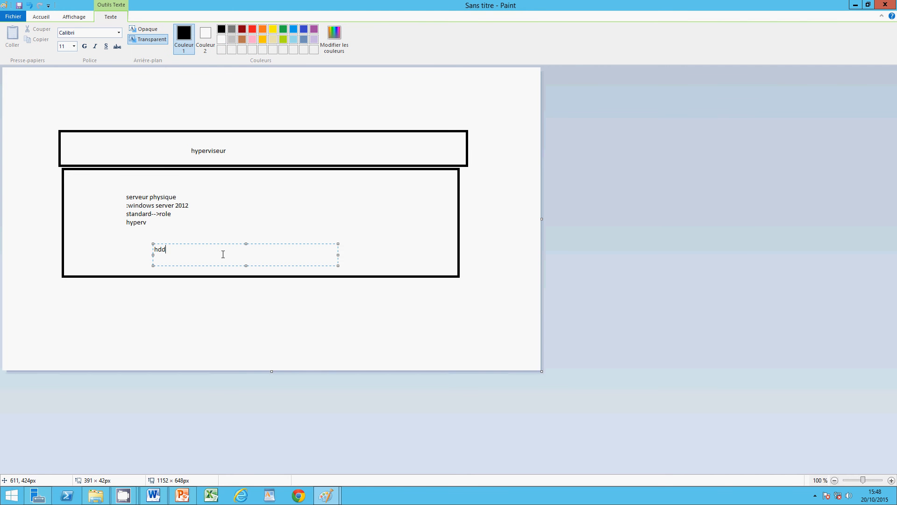
type(";processeur;memoires")
Step: Draw three small rectangles spaced in a row above the hypervisor box, the first about 83 × 40 px
left_click(40, 18)
left_click(246, 29)
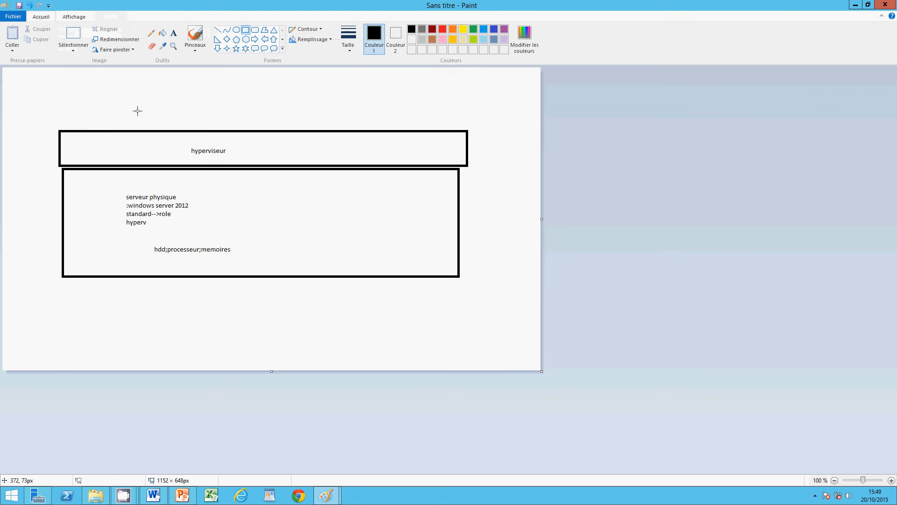
left_click_drag(70, 107, 108, 125)
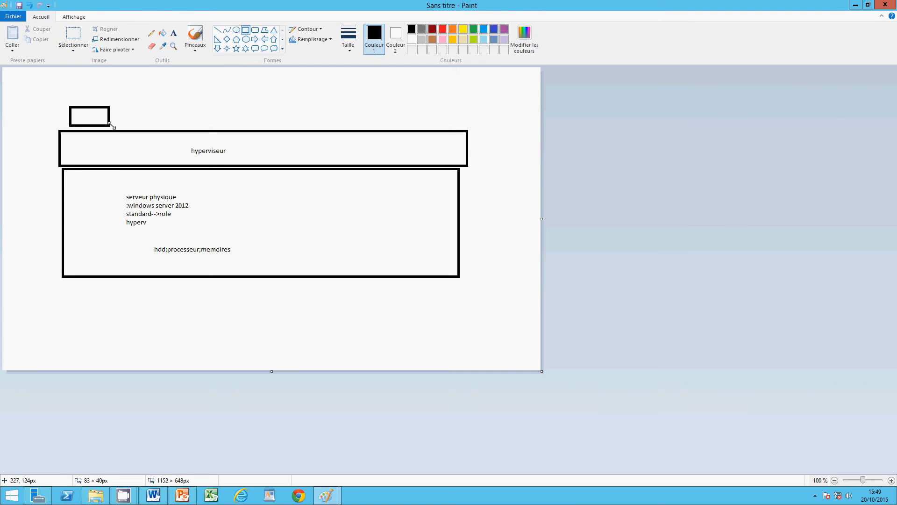
mouse_move(188, 107)
left_mouse_down()
mouse_move(195, 130)
mouse_move(248, 129)
left_mouse_up()
left_click_drag(315, 103, 375, 127)
left_click(99, 116)
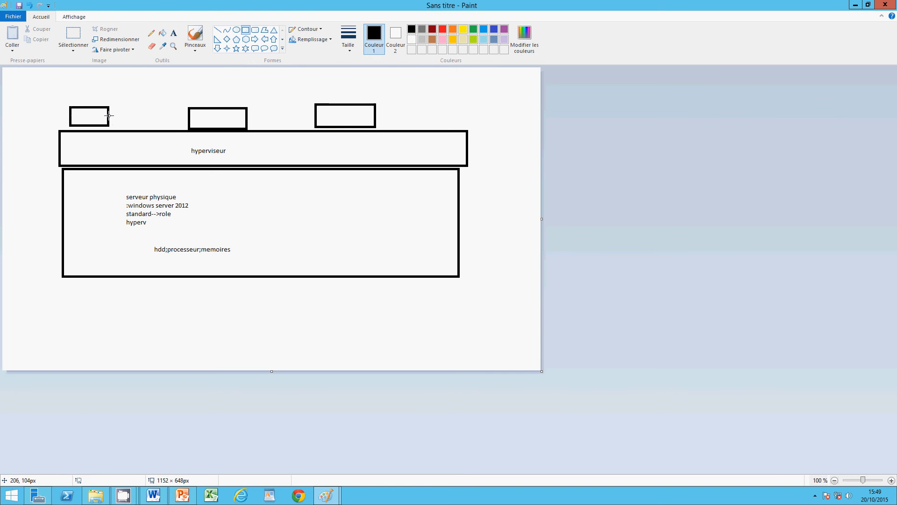
Step: Label the three small rectangles "vm1", "vm2" and "vm3" from left to right
left_click(174, 33)
left_click(89, 109)
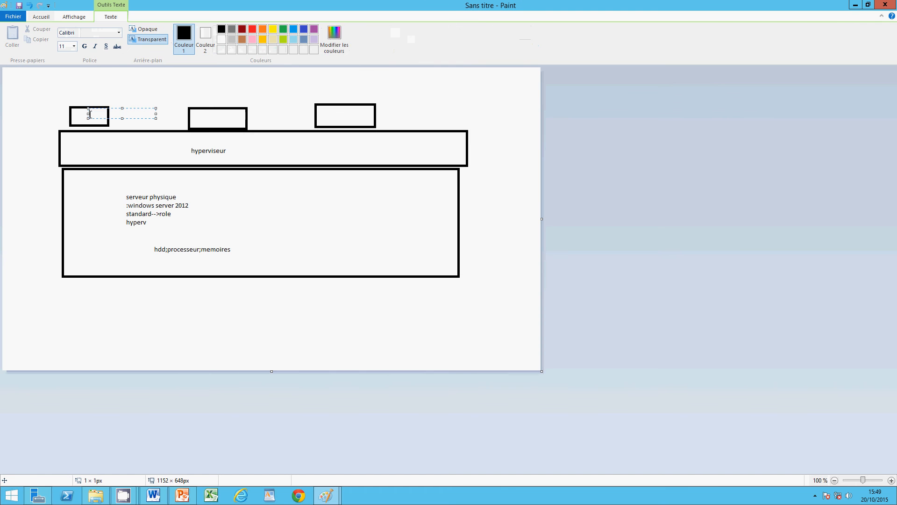
type("vm1")
left_click(201, 112)
left_click(203, 112)
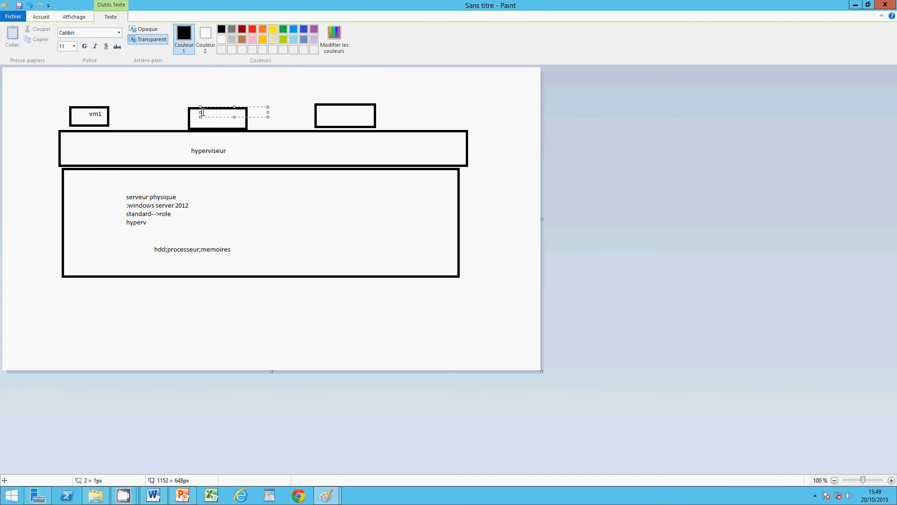
type("vm5")
type("2")
left_click(341, 116)
left_click(341, 116)
type("vm3")
left_click(530, 188)
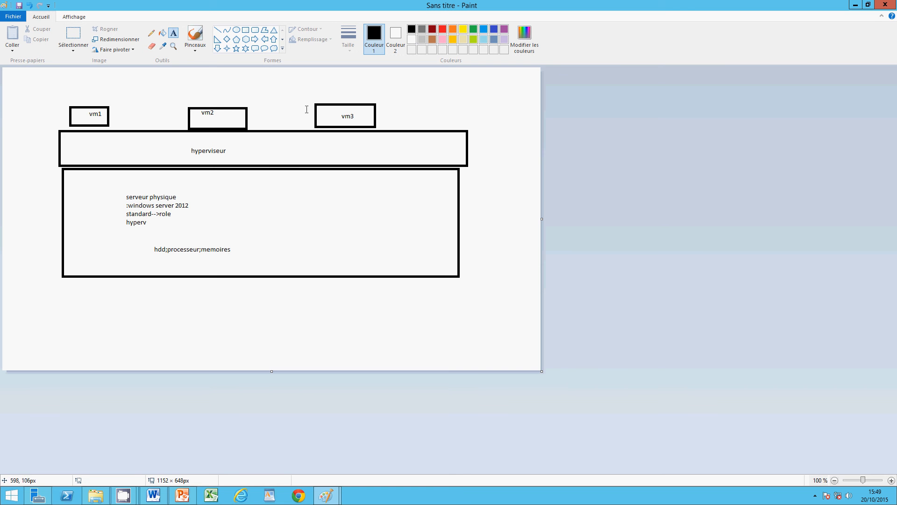
Step: Draw straight lines connecting each of the three VM boxes to the words hdd, processeur and memoires in the physical server box
left_click(215, 31)
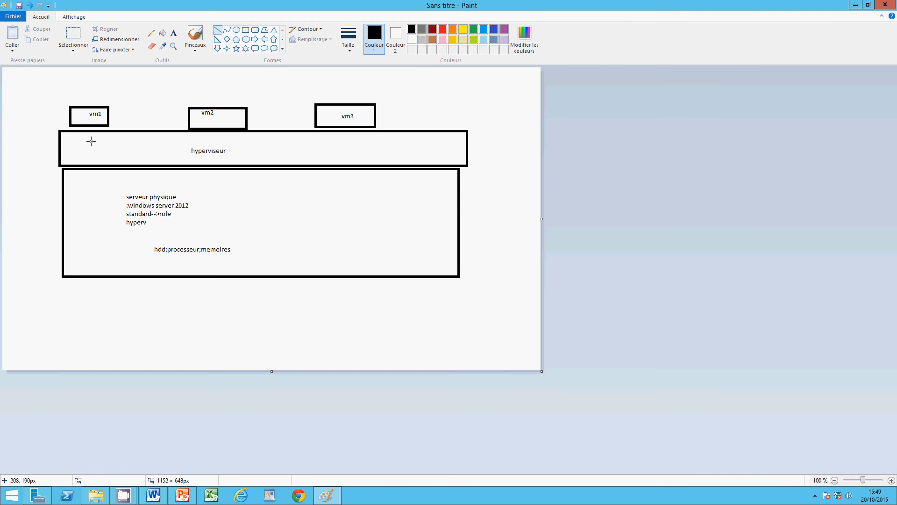
left_click_drag(86, 126, 156, 246)
mouse_move(210, 132)
left_mouse_down()
mouse_move(187, 209)
mouse_move(164, 248)
left_mouse_up()
left_click_drag(333, 126, 159, 246)
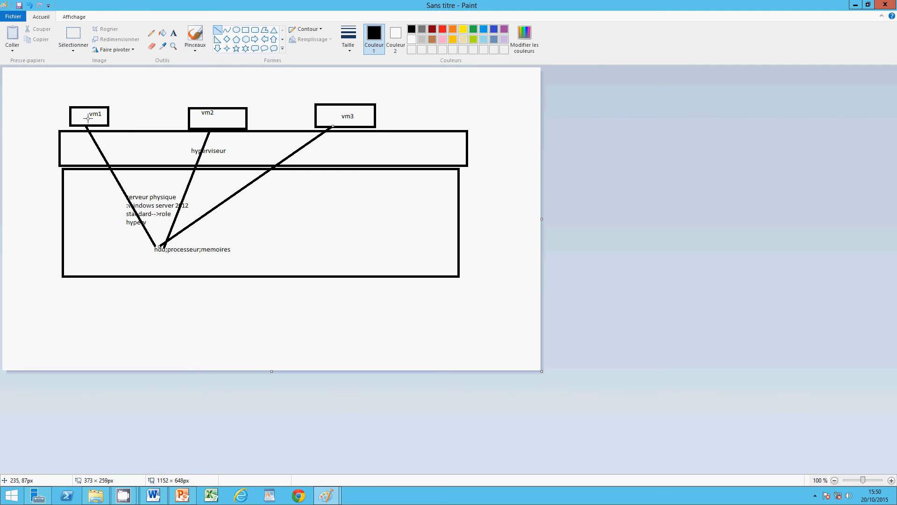
mouse_move(97, 126)
left_mouse_down()
mouse_move(181, 234)
mouse_move(179, 245)
left_mouse_up()
left_click_drag(229, 132, 181, 244)
left_click_drag(366, 125, 179, 245)
left_click_drag(74, 132, 217, 248)
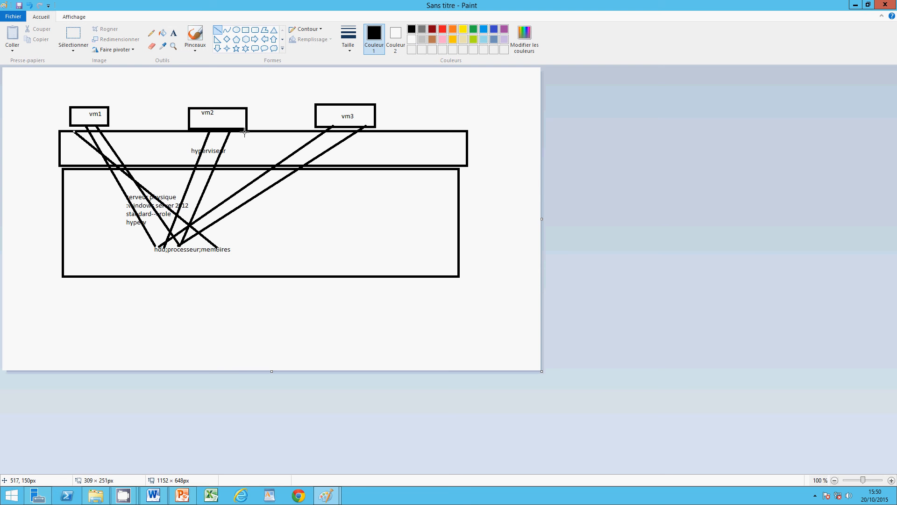
left_click_drag(244, 131, 218, 247)
left_click_drag(316, 126, 218, 247)
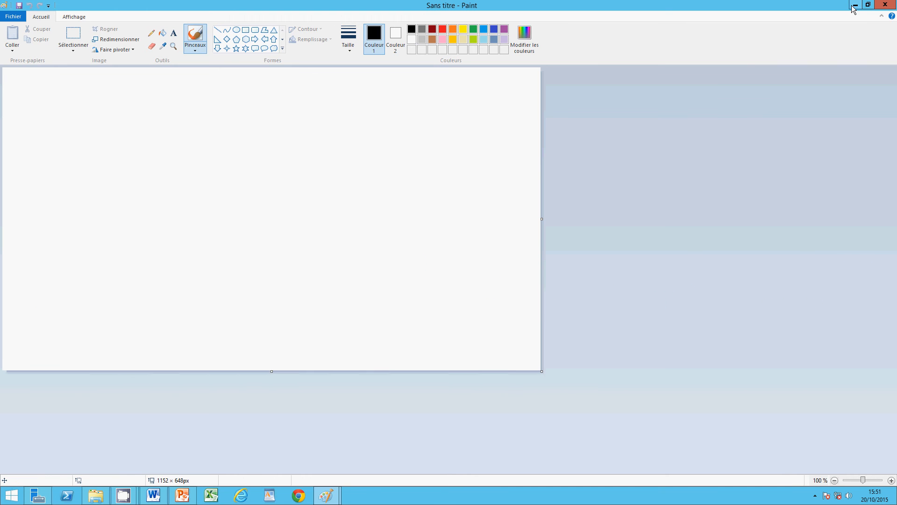
Step: Close the blank untitled Paint window and switch to the "La virtualisation" presentation in PowerPoint
left_click(854, 6)
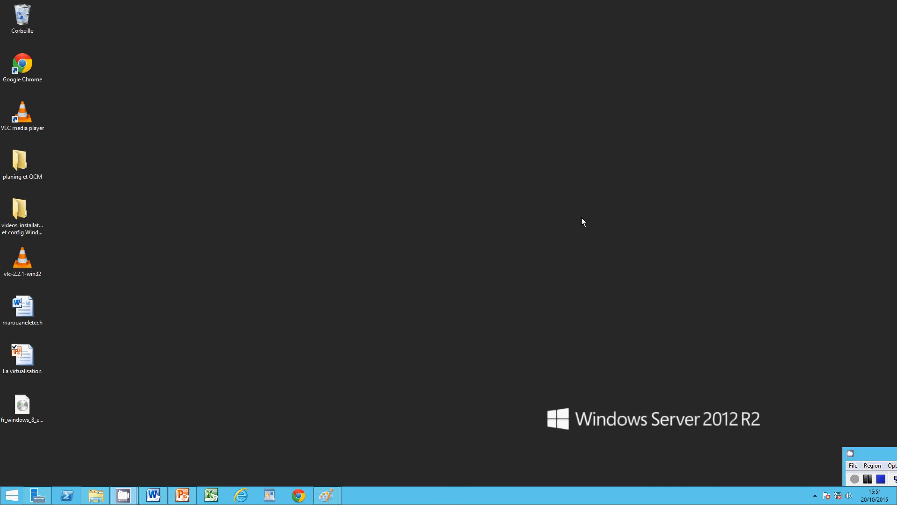
mouse_move(326, 496)
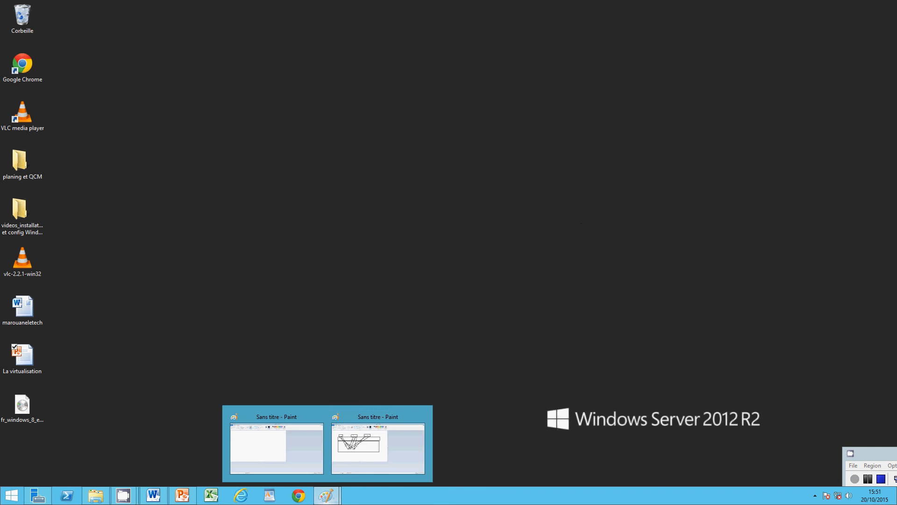
left_click(322, 418)
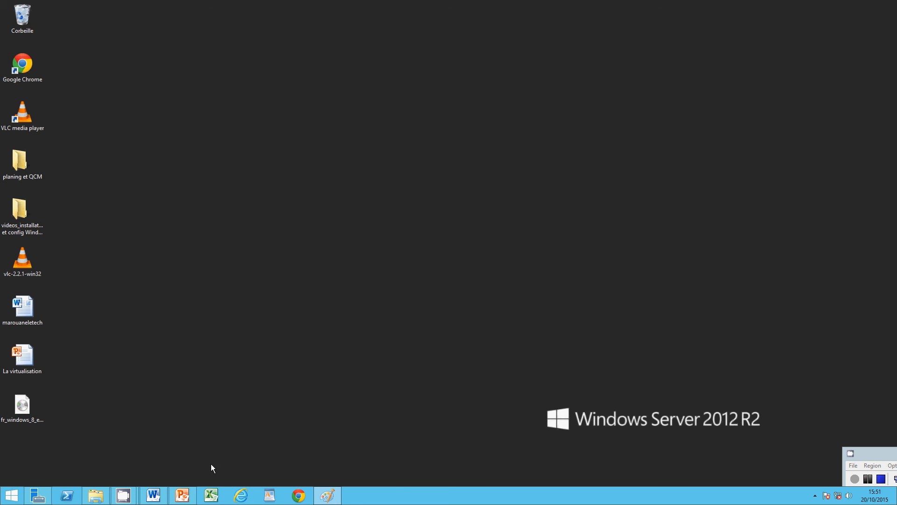
left_click(182, 496)
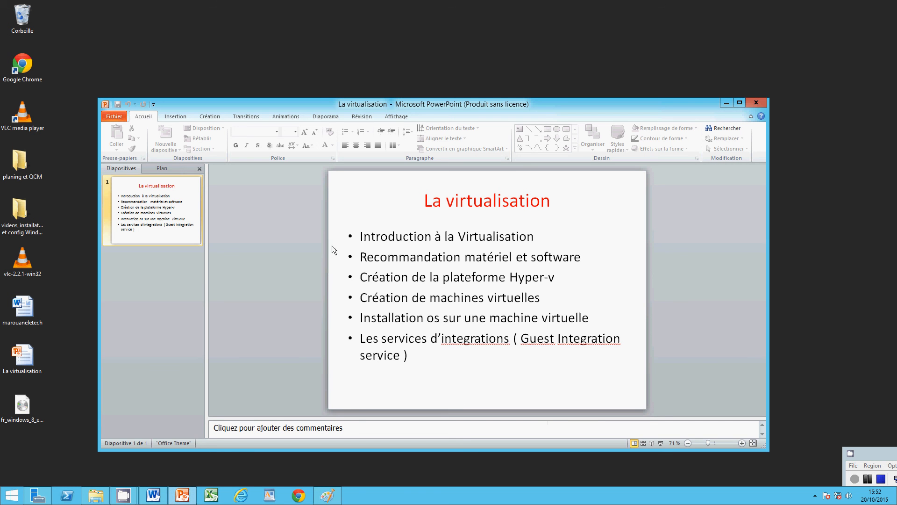